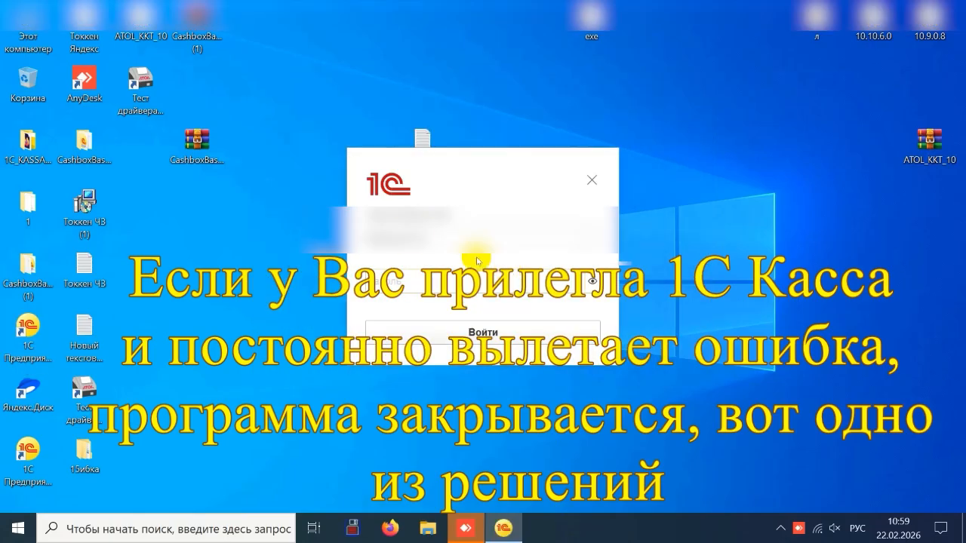
Sign in to the cash register base, dismiss the news notice permanently, and end the session from the unexpected-error dialog
left_click(474, 335)
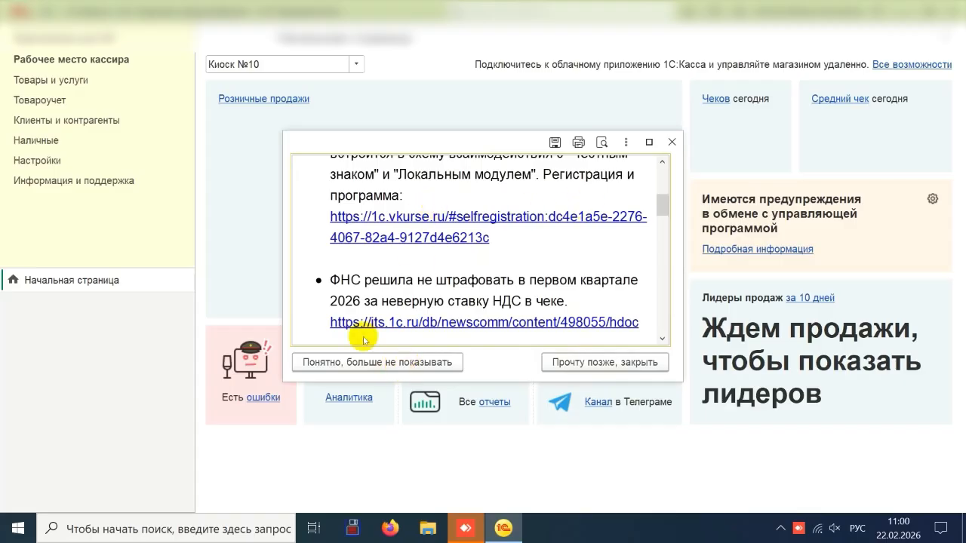
left_click(378, 362)
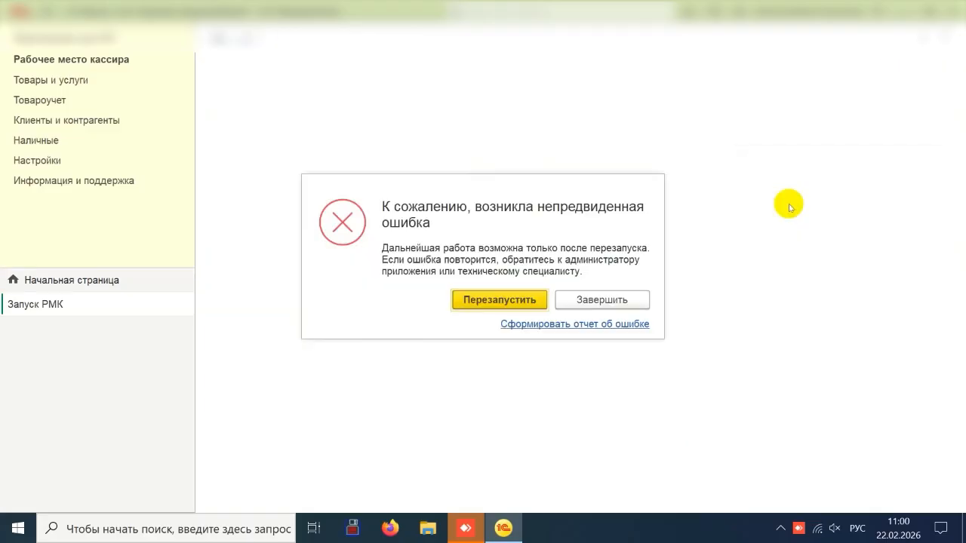
left_click(610, 300)
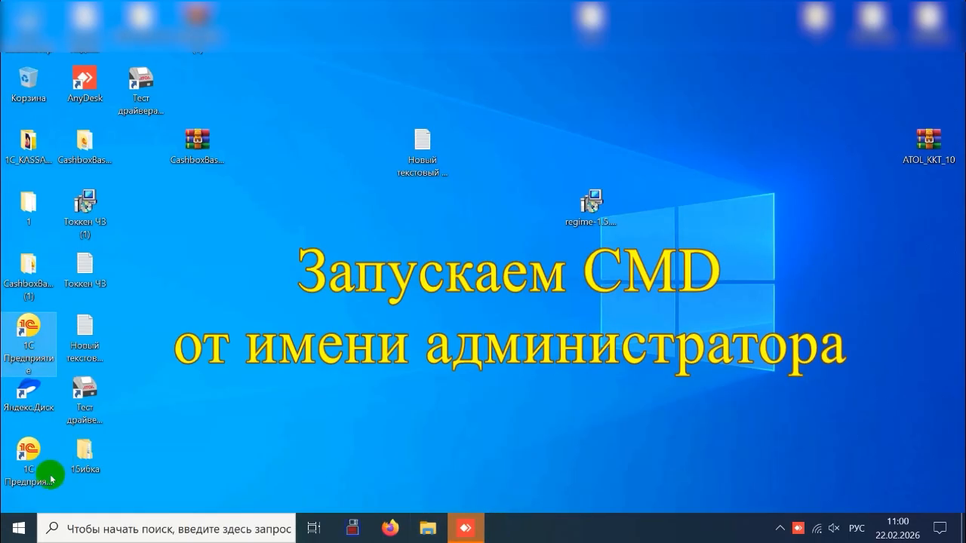
Find cmd through Windows search and start the Command Prompt as administrator
left_click(75, 530)
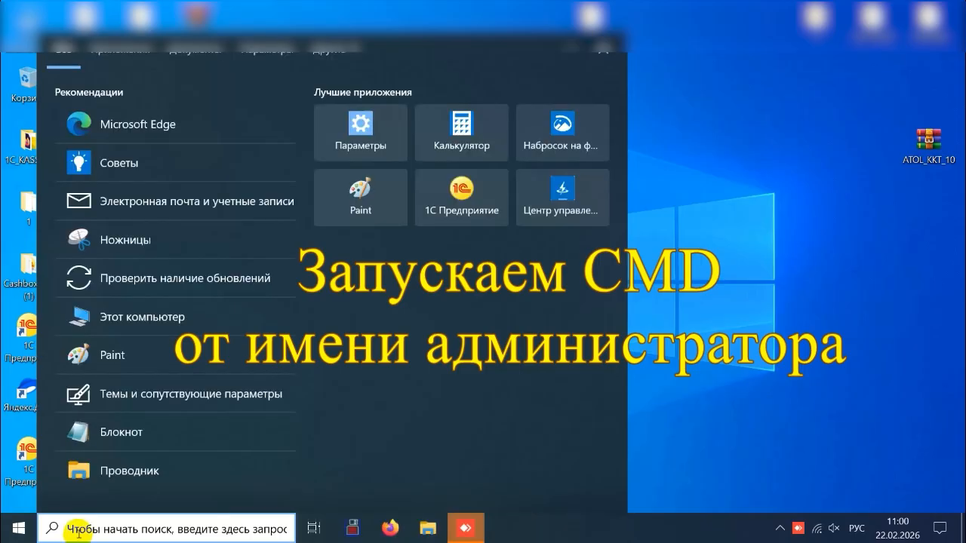
type("cmd")
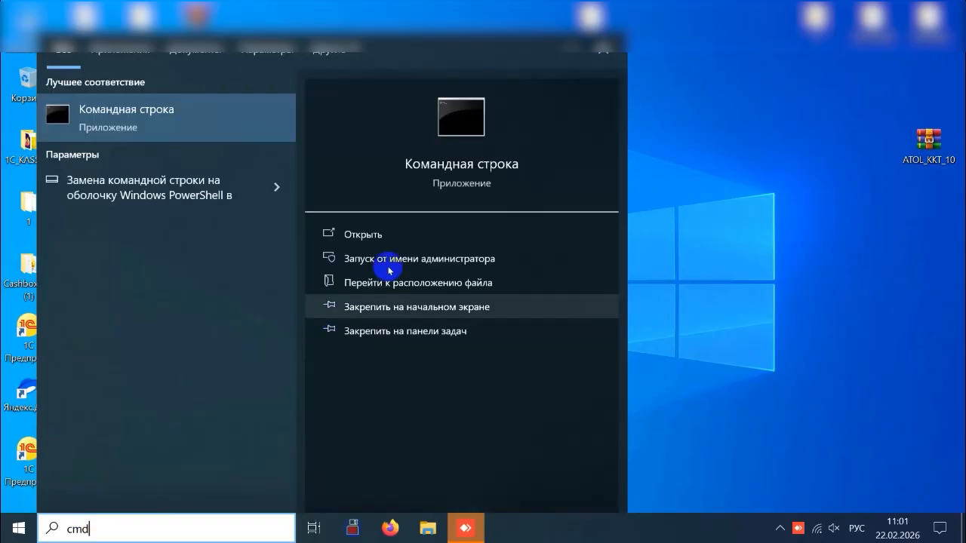
left_click(400, 259)
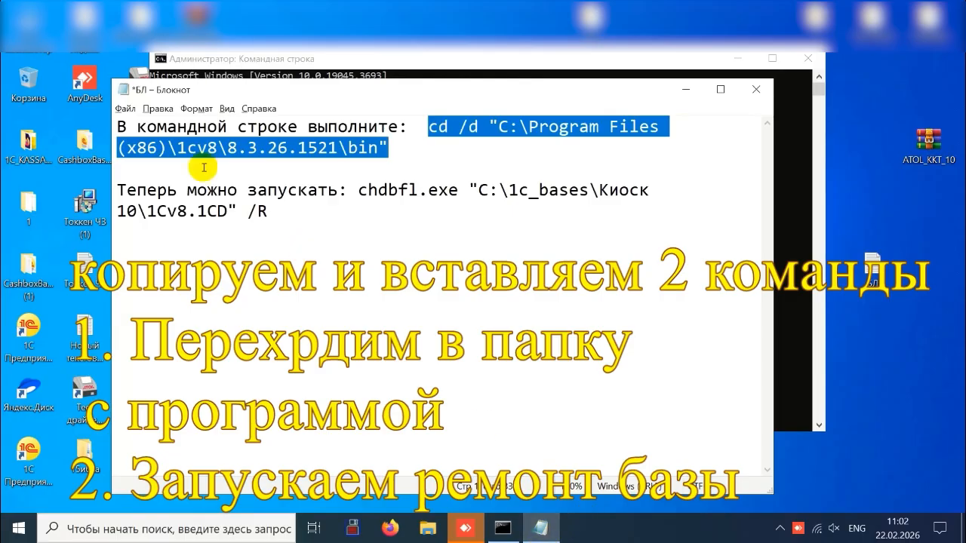
Save the БЛ note and run its command chdbfl.exe "C:\1c_bases\Киоск 10\1Cv8.1CD" /R in the administrator Command Prompt
left_click(124, 109)
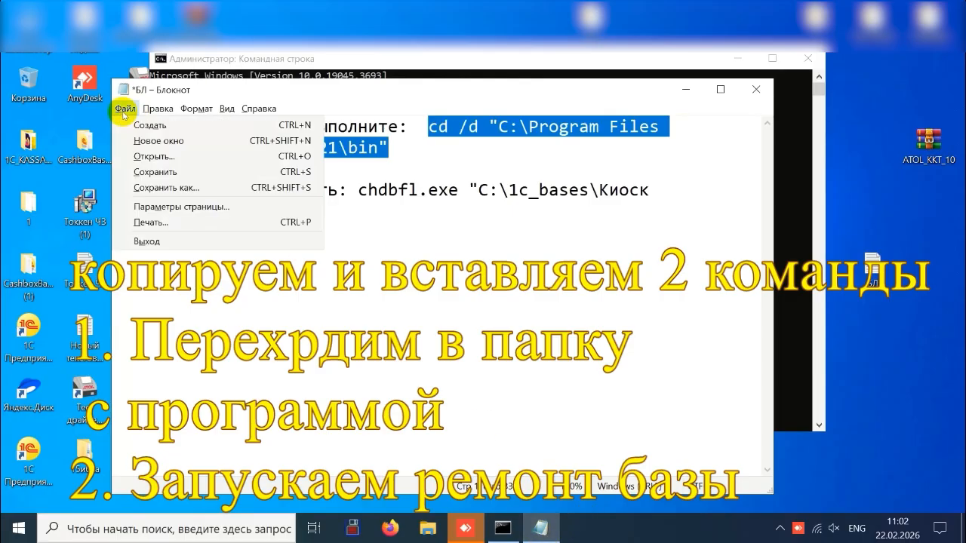
left_click(146, 172)
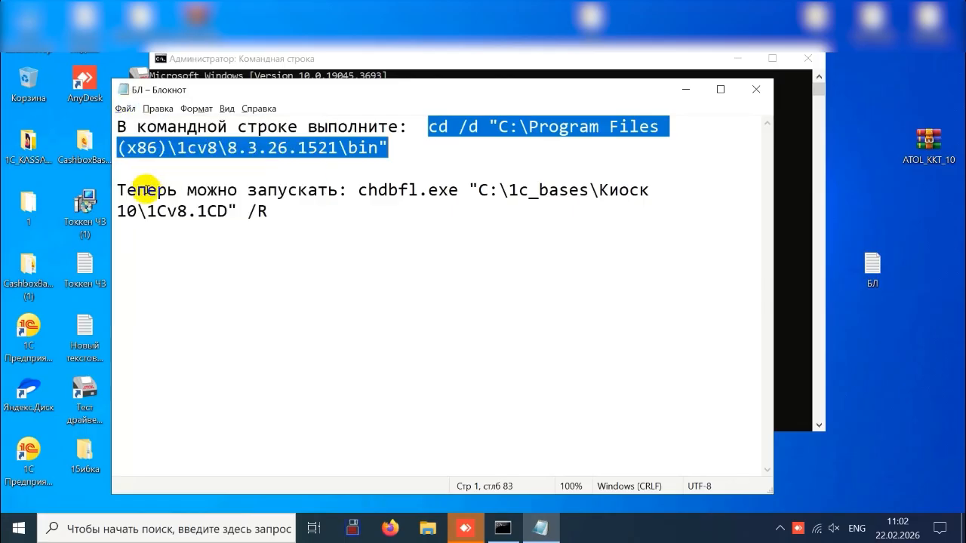
left_click_drag(360, 192, 369, 209)
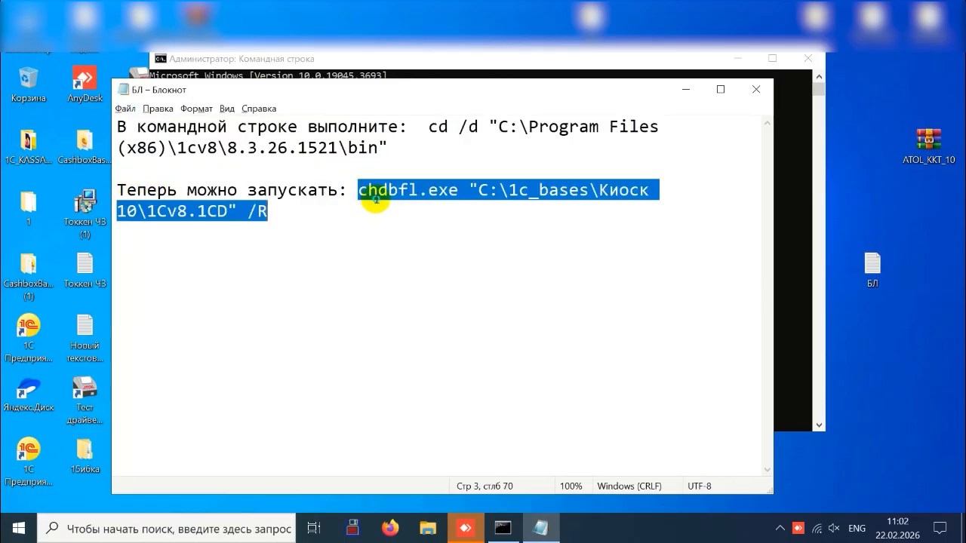
right_click(375, 200)
left_click(418, 243)
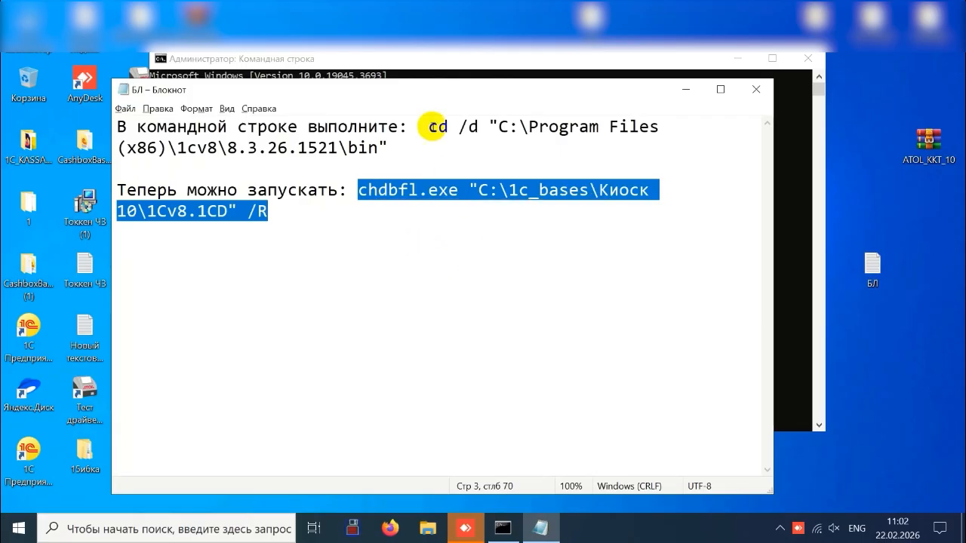
left_click(418, 58)
right_click(439, 169)
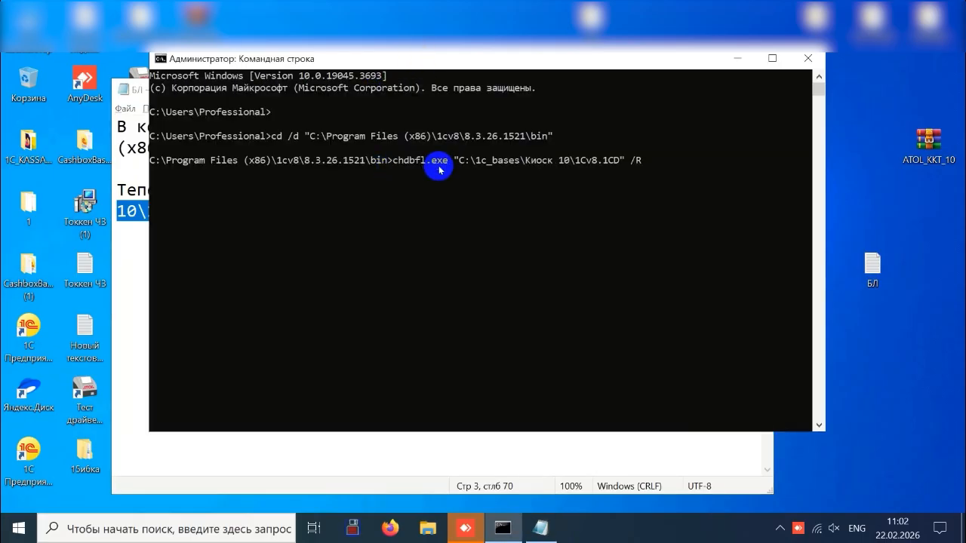
key("Return")
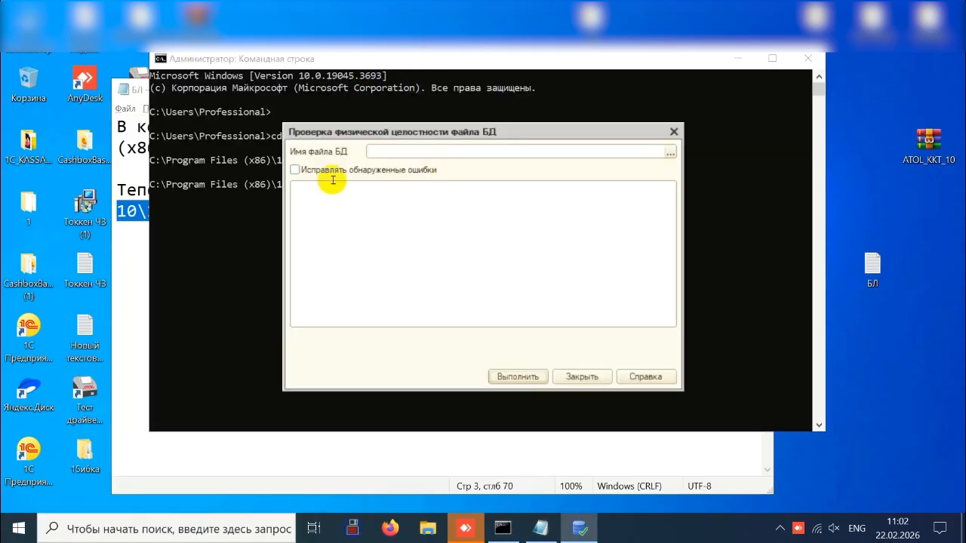
Load C:\1c_bases\Киоск 10\1Cv8.1CD into the database integrity check and enable correction of detected errors
left_click(670, 154)
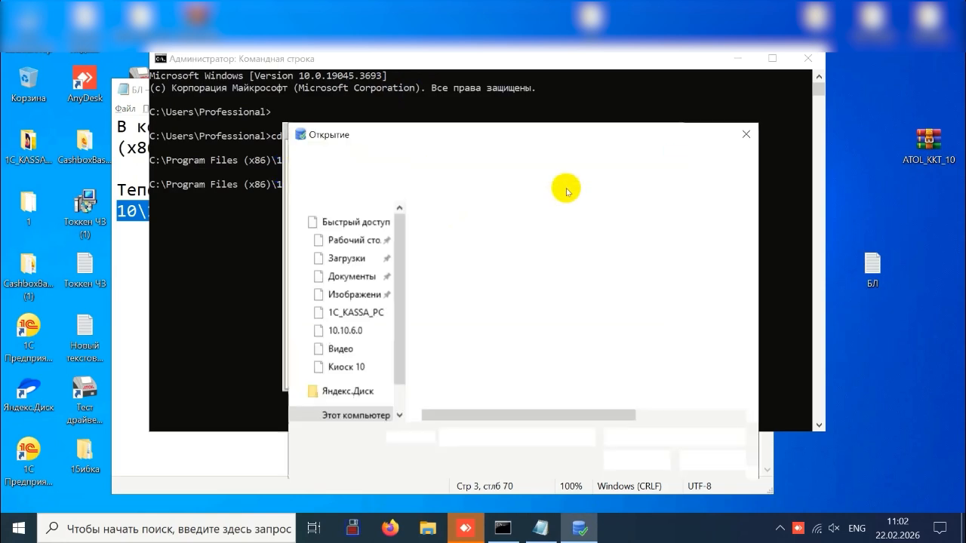
left_click(448, 298)
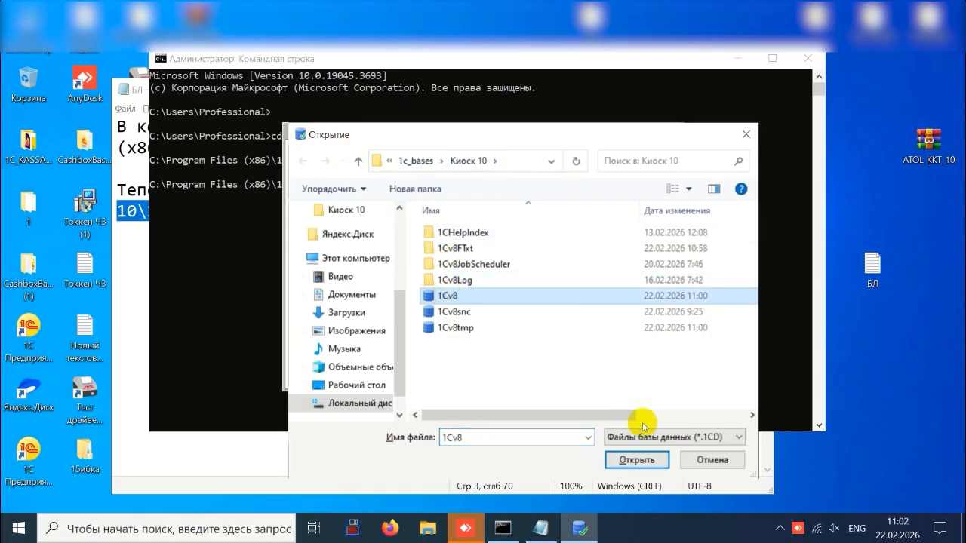
left_click(636, 460)
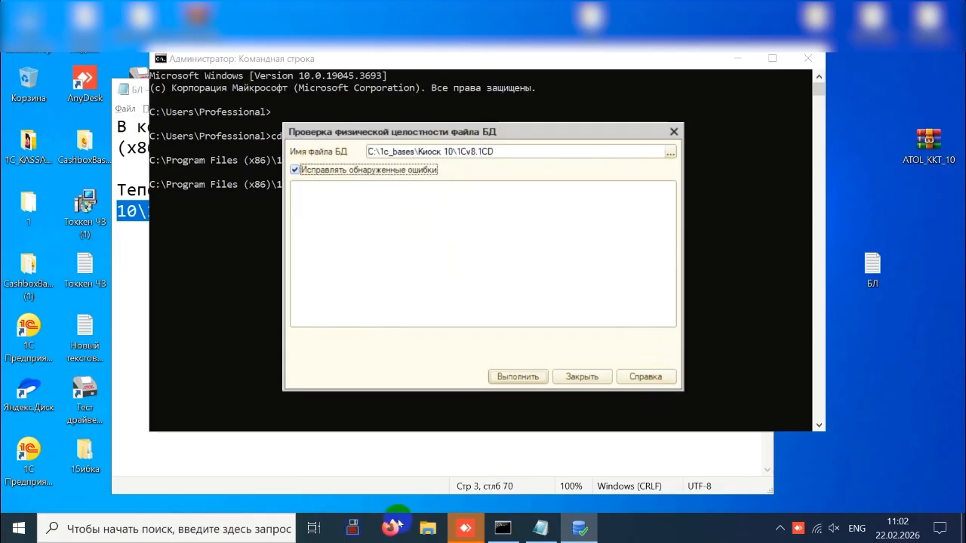
Switch to Total Commander, create a folder named 22.02 in c:\COPY and open it
left_click(348, 531)
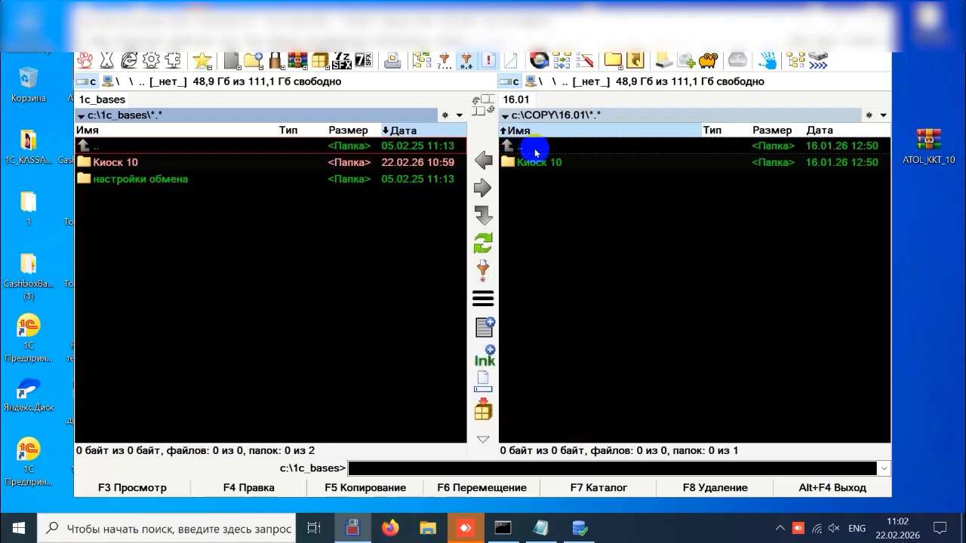
double_click(535, 147)
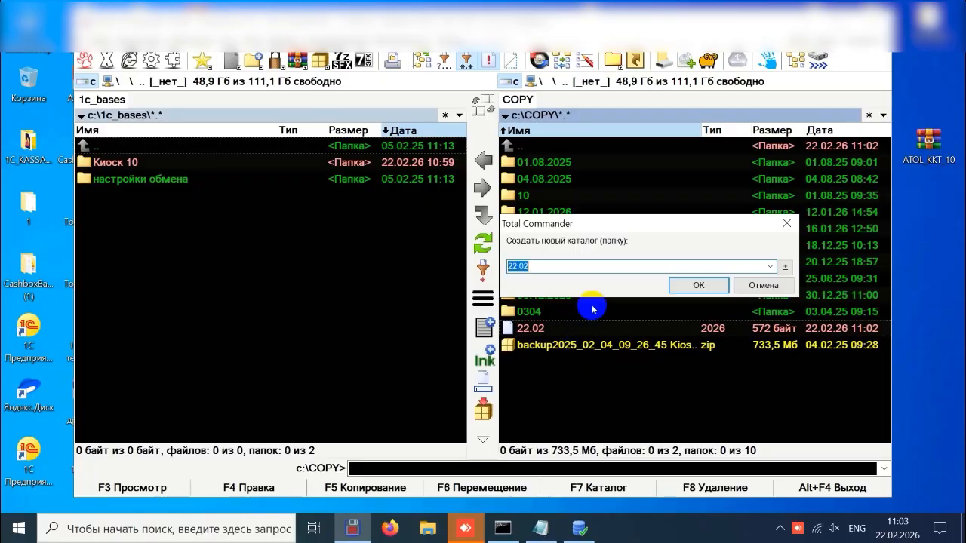
left_click(687, 285)
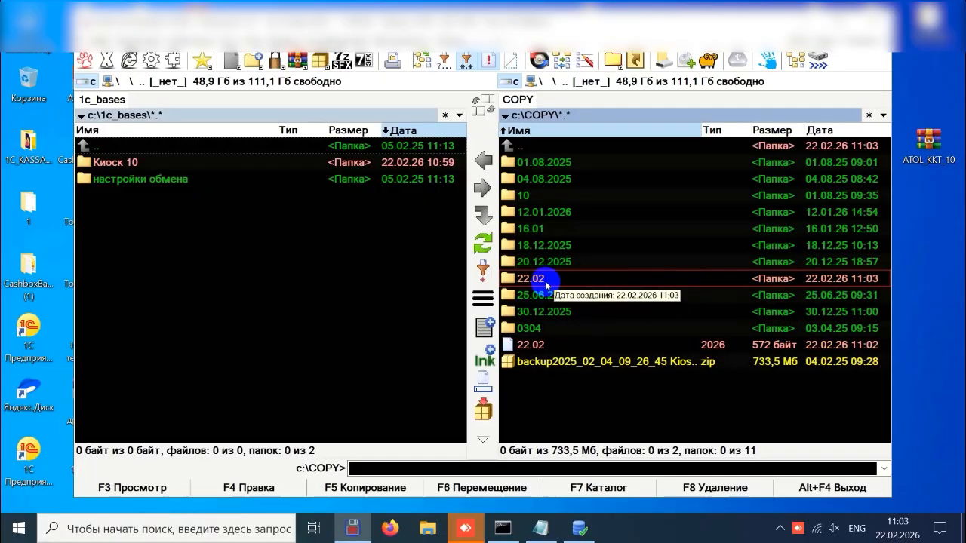
double_click(531, 278)
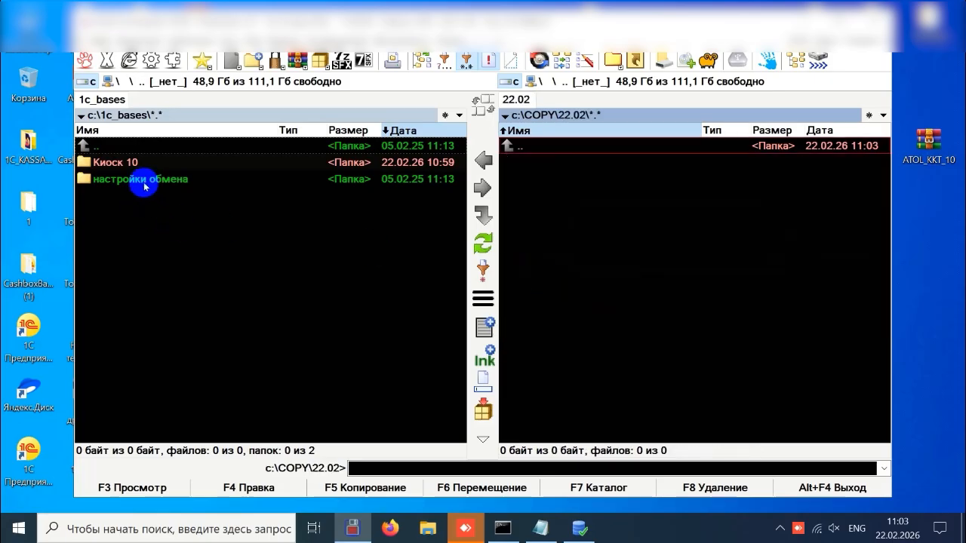
Copy the Киоск 10 folder from c:\1c_bases into c:\COPY\22.02 as a backup and return to c:\COPY
left_click(127, 166)
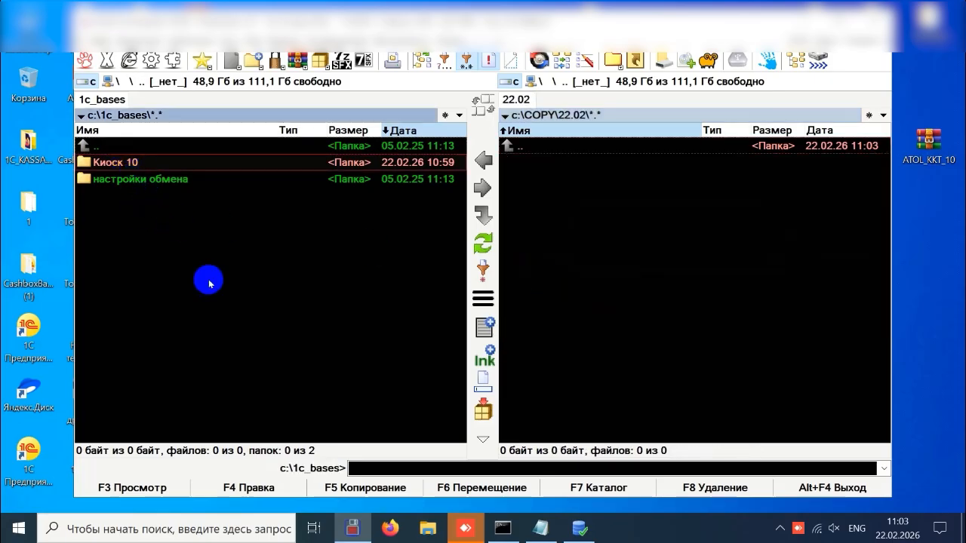
left_click(332, 488)
left_click(317, 291)
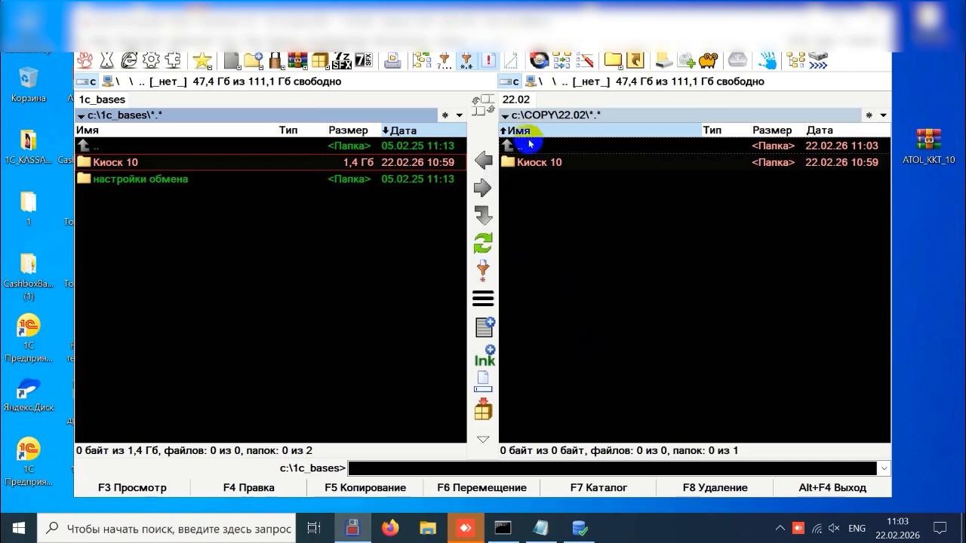
double_click(530, 147)
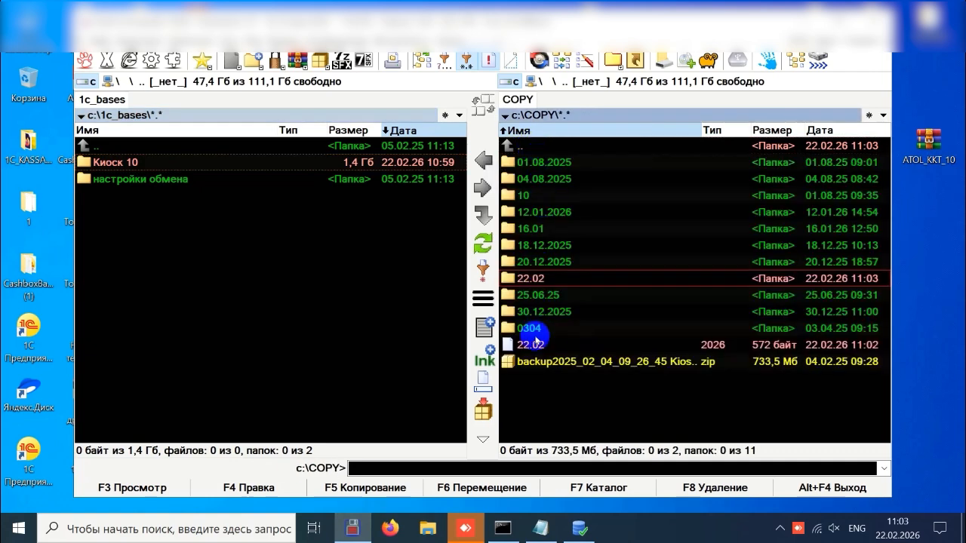
Run the integrity check with error correction on the database file, and close the utility, Command Prompt and БЛ note once it finishes
left_click(582, 538)
left_click(517, 377)
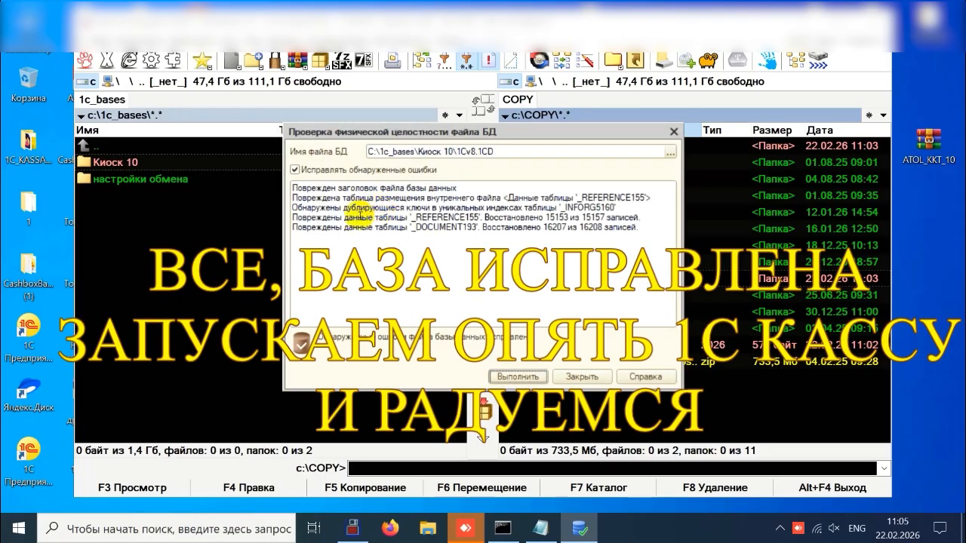
left_click(587, 379)
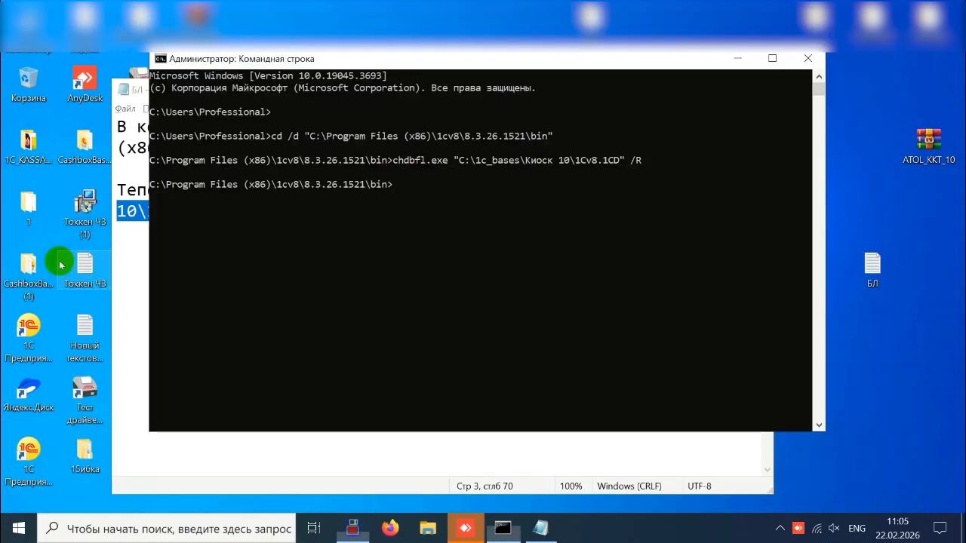
left_click(812, 54)
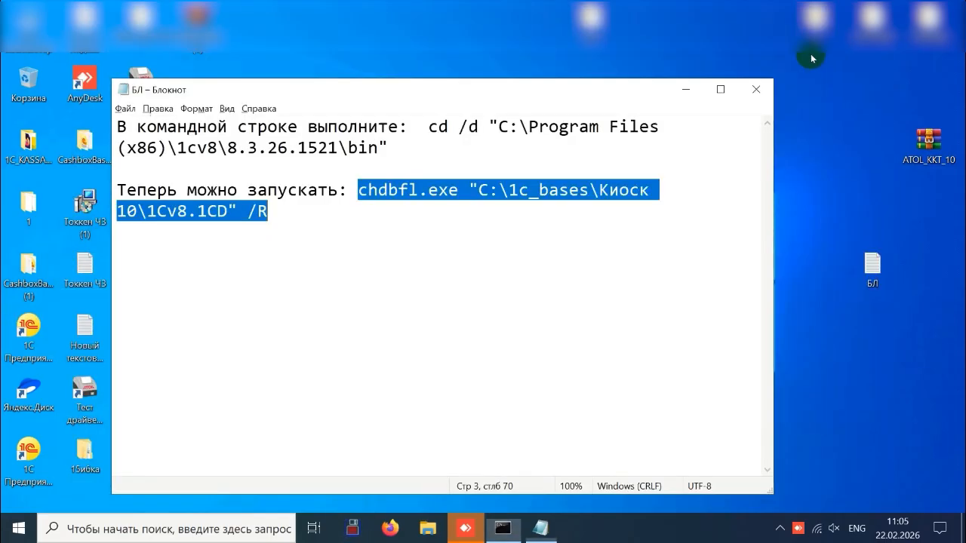
left_click(758, 89)
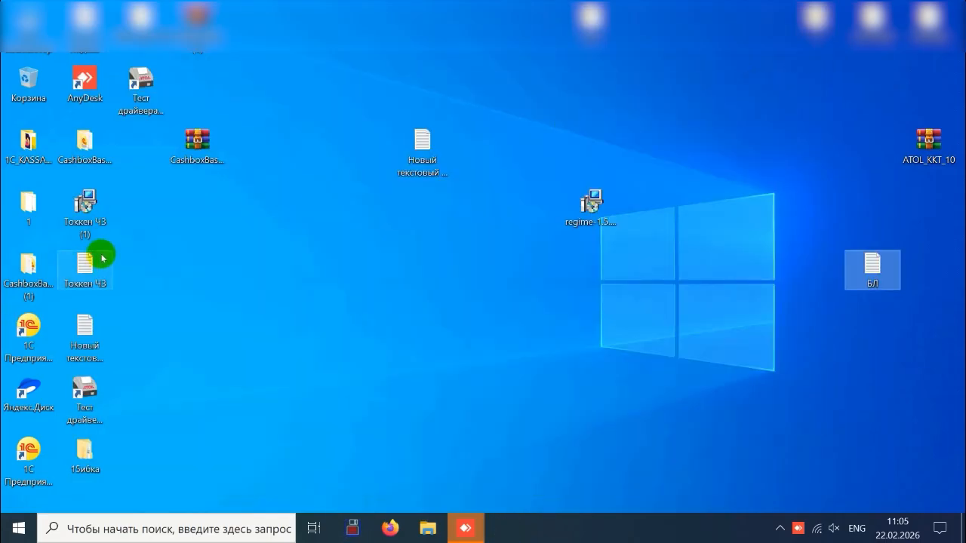
Launch the Касса (киоск 10) infobase in 1С:Предприятие mode and sign in with the password left blank
double_click(28, 329)
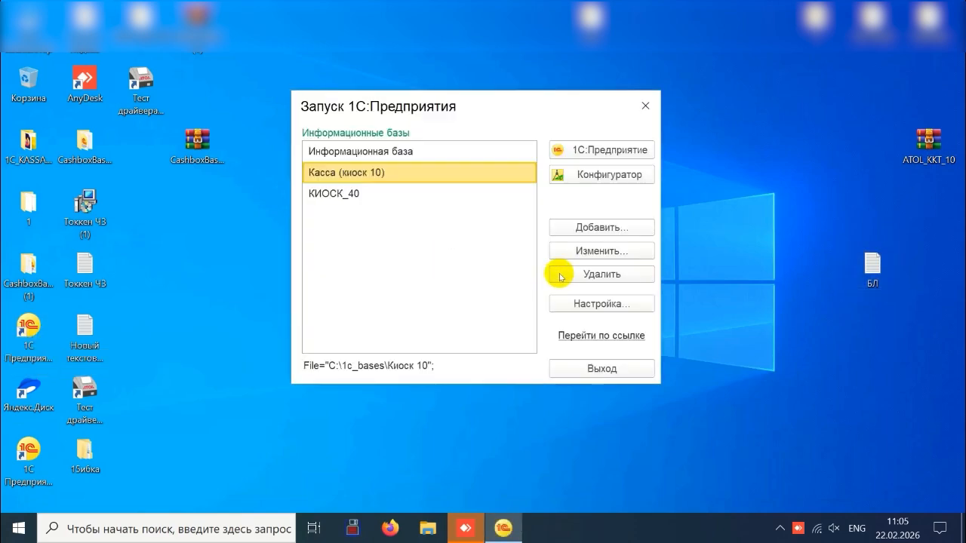
left_click(609, 148)
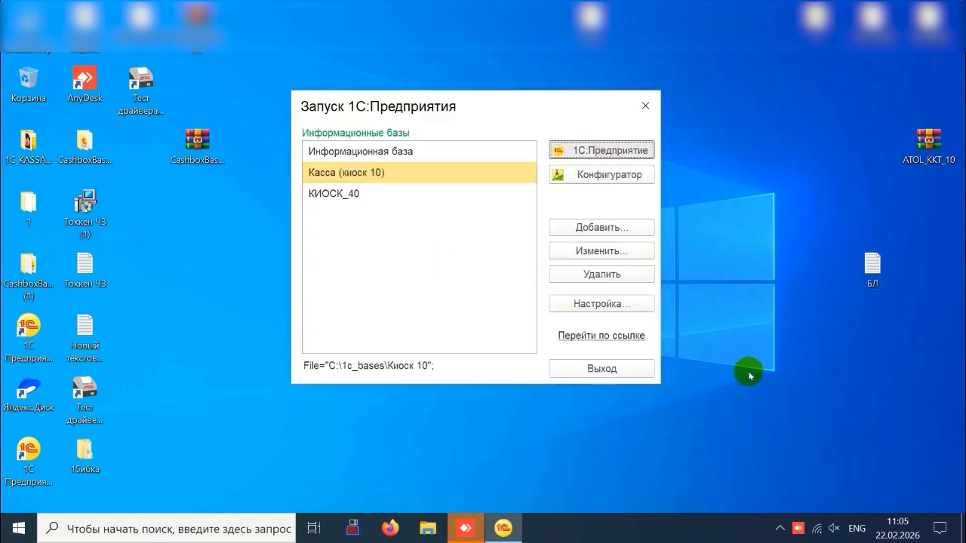
left_click(589, 151)
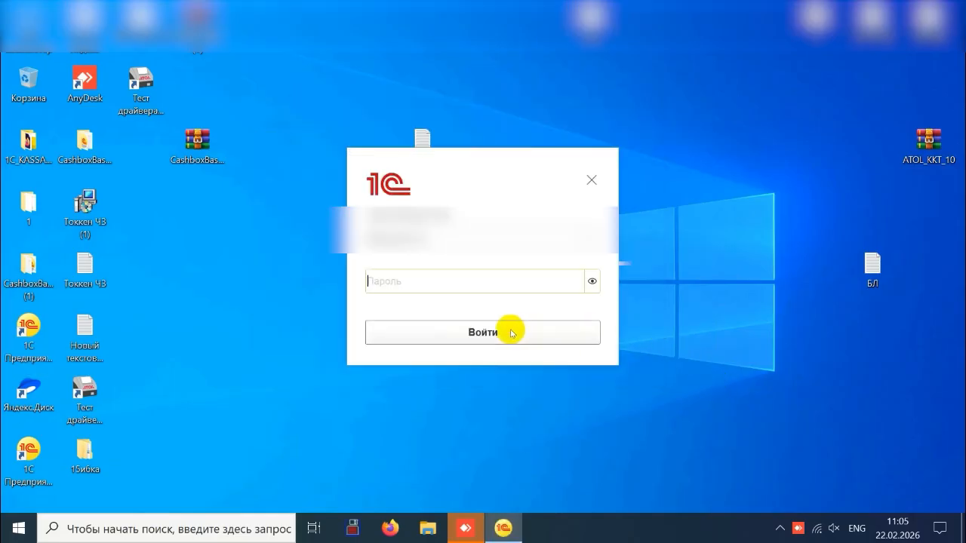
left_click(512, 333)
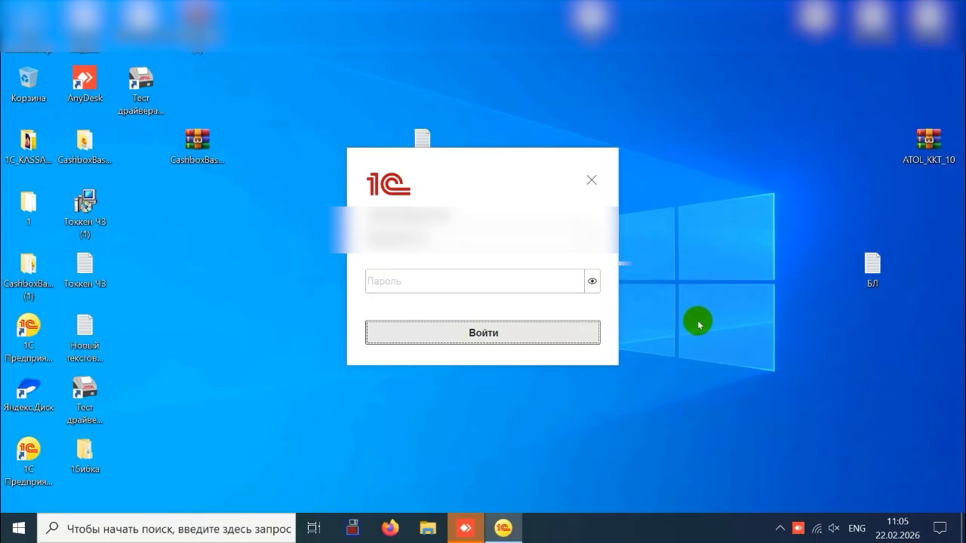
left_click(484, 329)
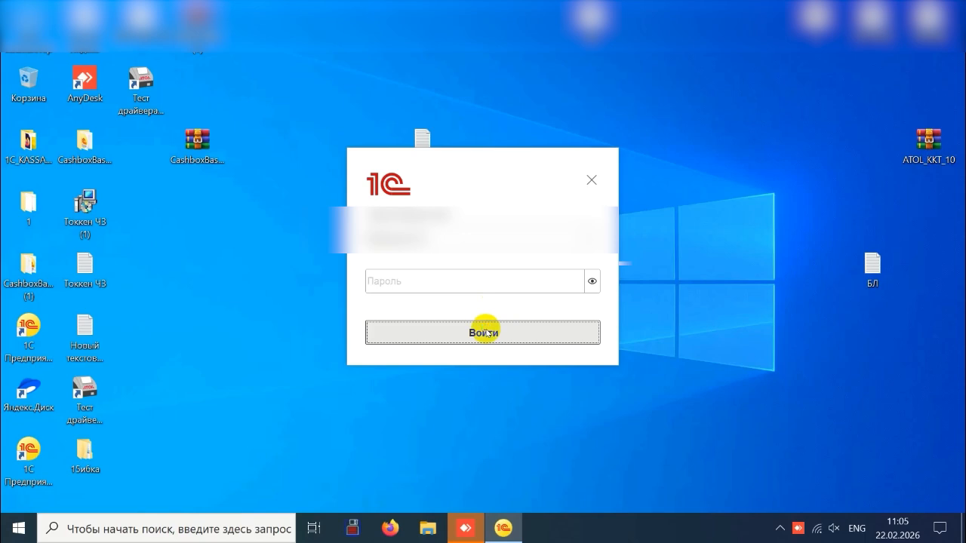
left_click(483, 333)
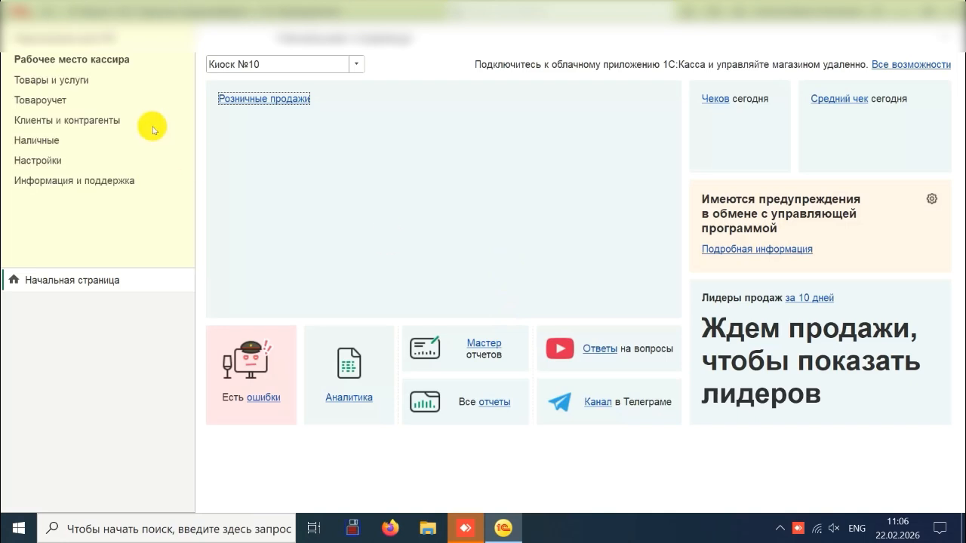
Open the cashier's workplace (Рабочее место кассира) and launch the РМК sales screen
left_click(70, 61)
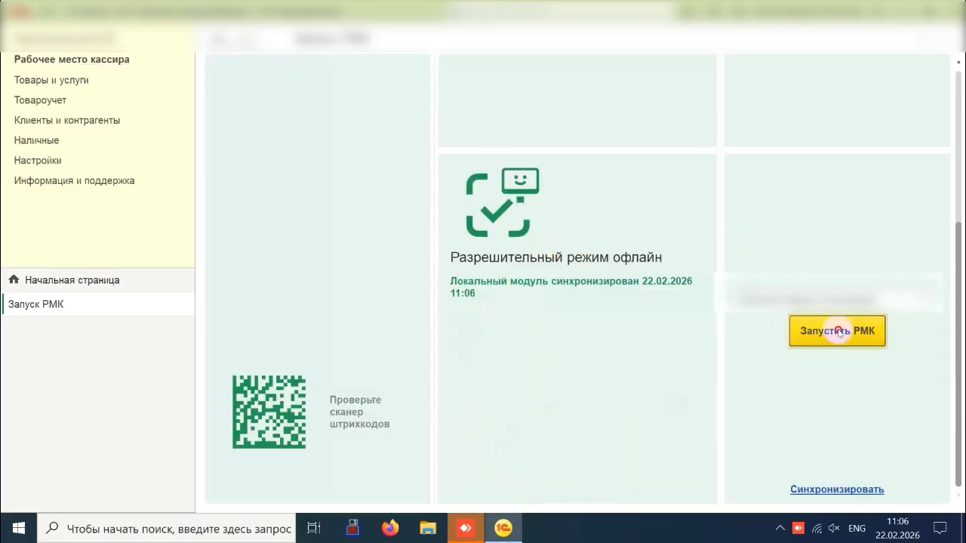
left_click(839, 333)
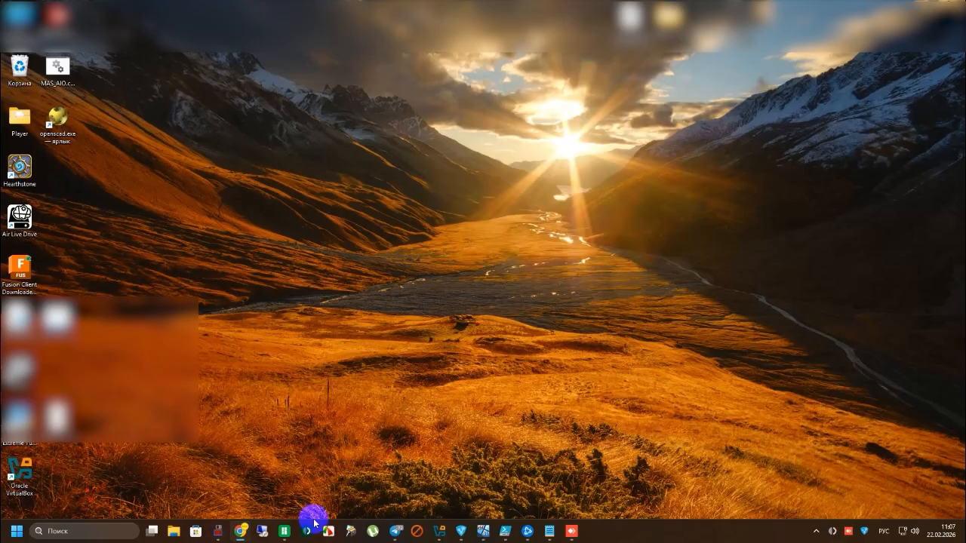
left_click(574, 535)
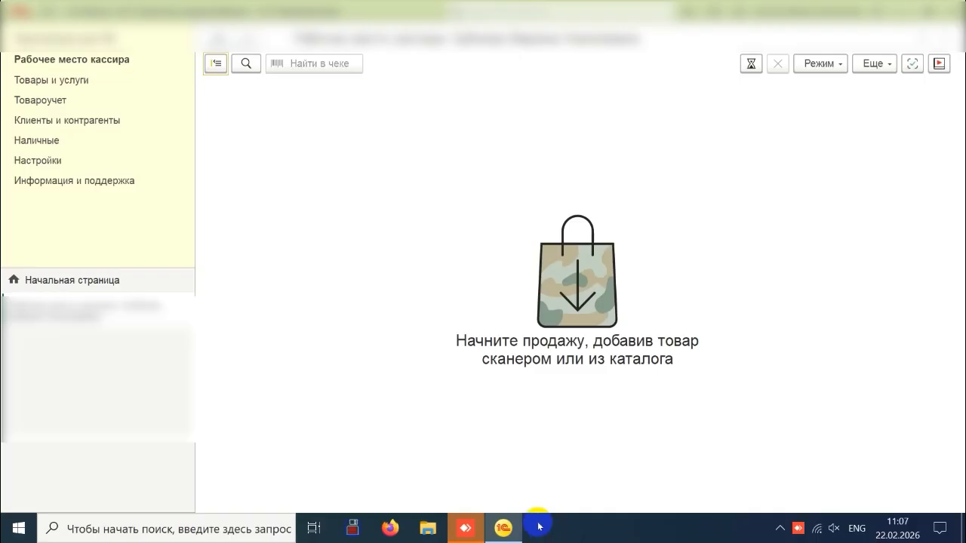
mouse_move(620, 4)
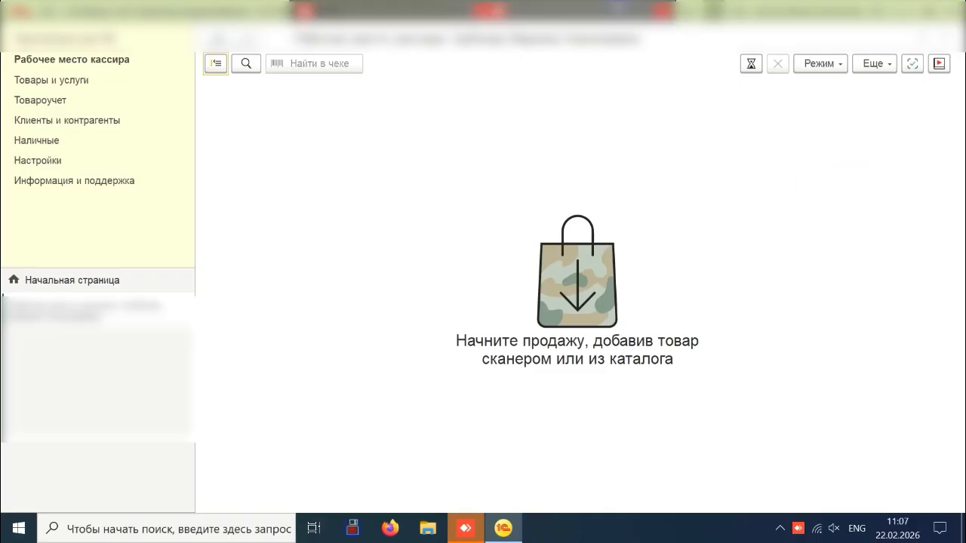